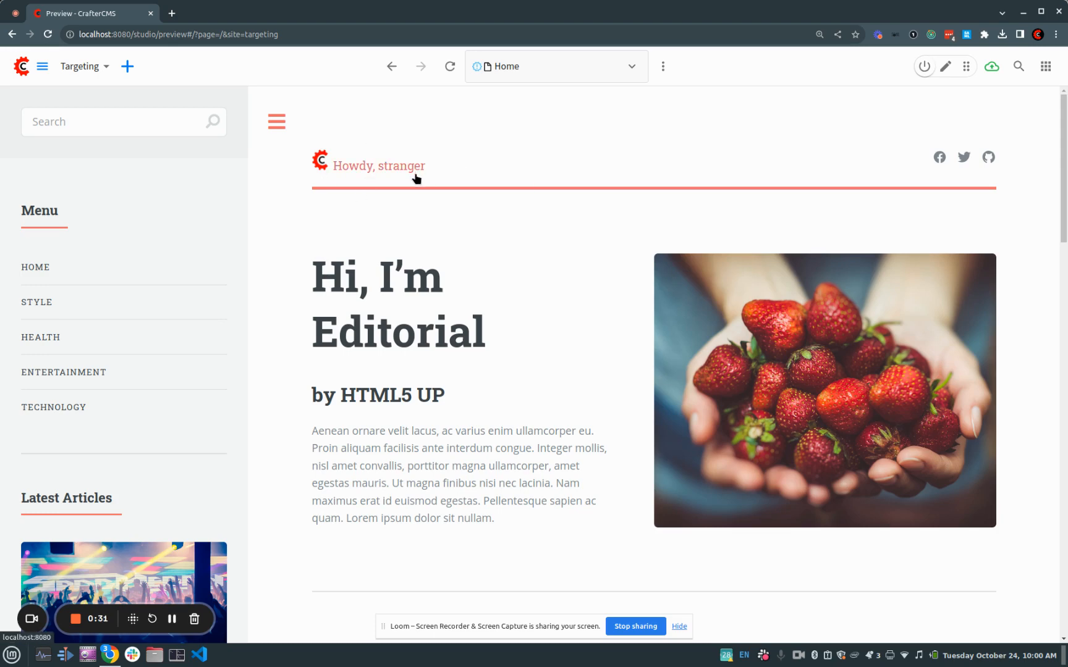
# Look through the home page from its header down to the Featured Articles
pyautogui.scroll(-18, 493, 248)
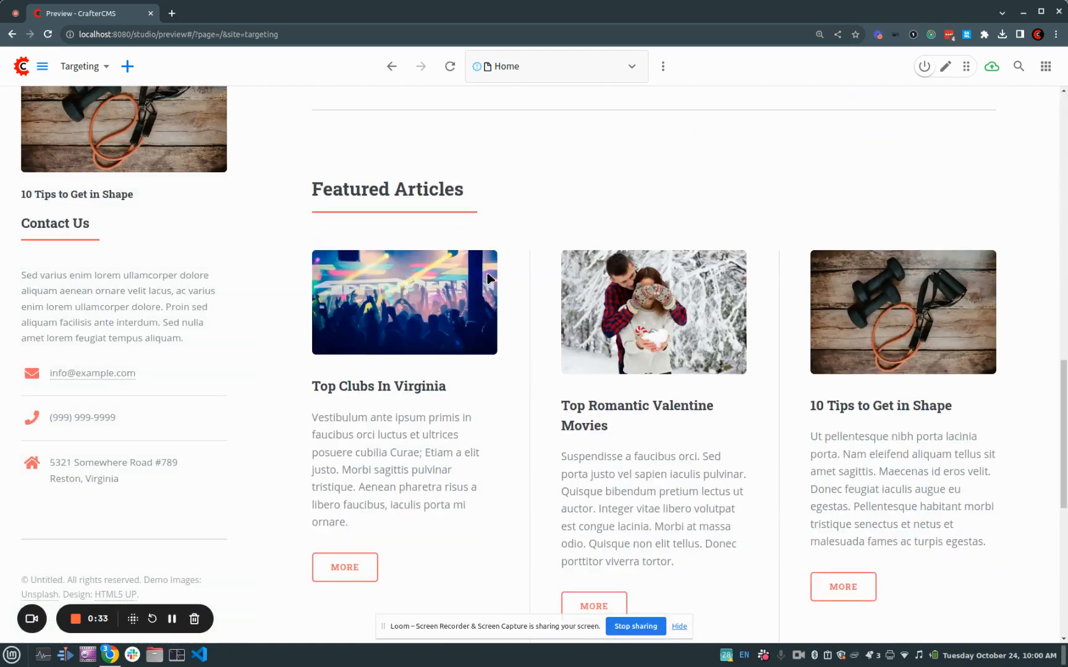
pyautogui.scroll(1, 484, 286)
pyautogui.scroll(-4, 477, 279)
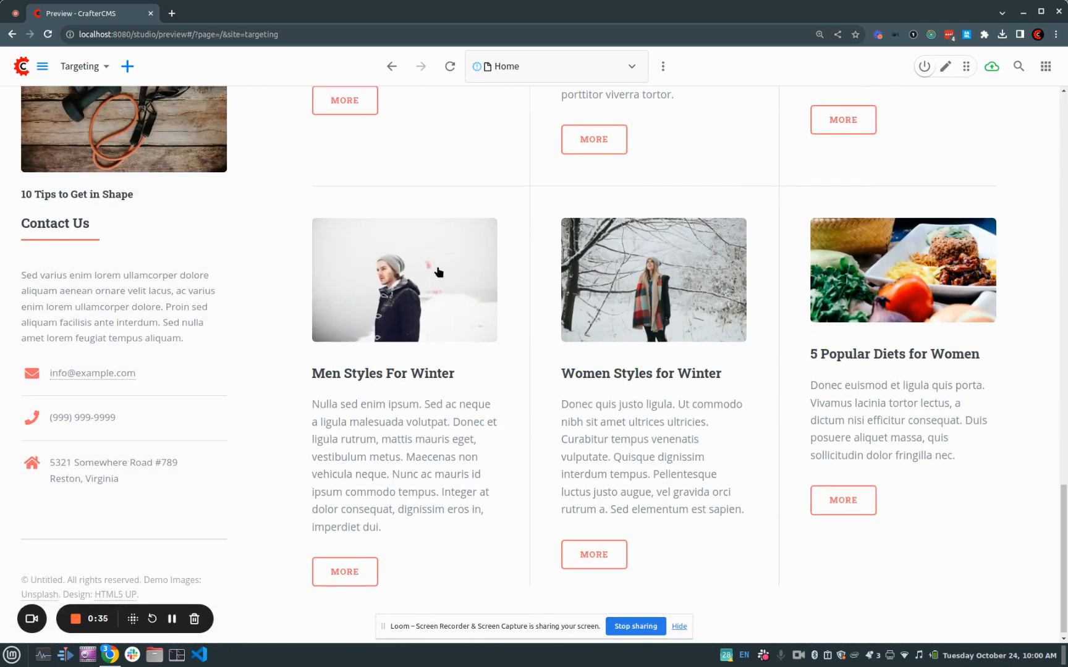
pyautogui.scroll(8, 483, 287)
pyautogui.scroll(-1, 393, 261)
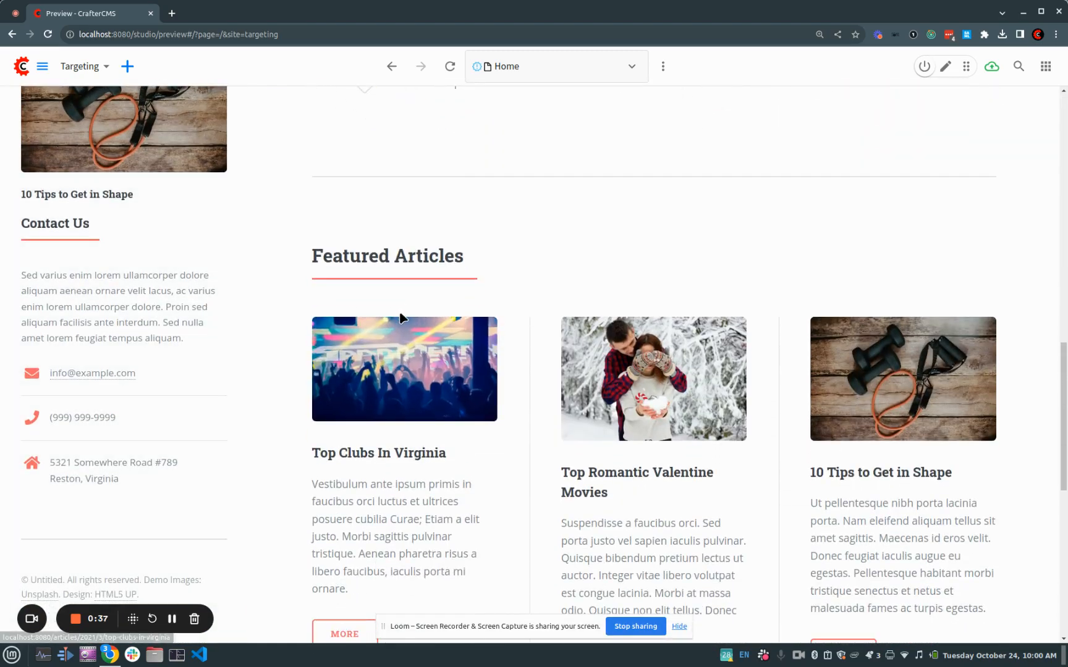
pyautogui.scroll(-9, 393, 266)
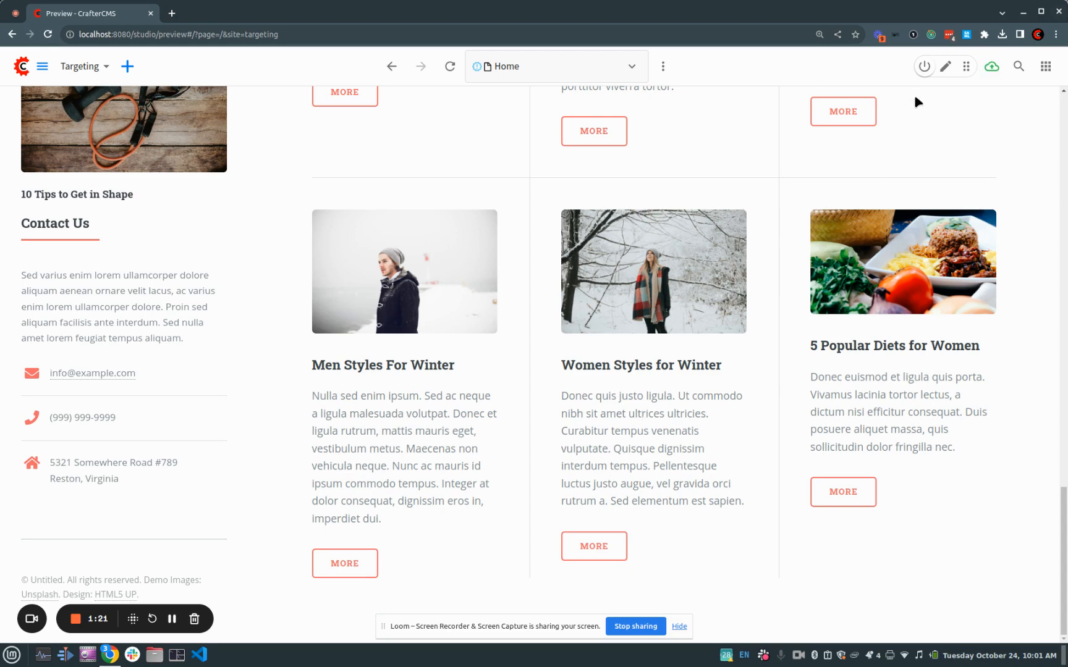
# Turn on edit mode and open the content form of the featured article Women Styles for Winter
pyautogui.click(944, 67)
pyautogui.scroll(-1, 439, 482)
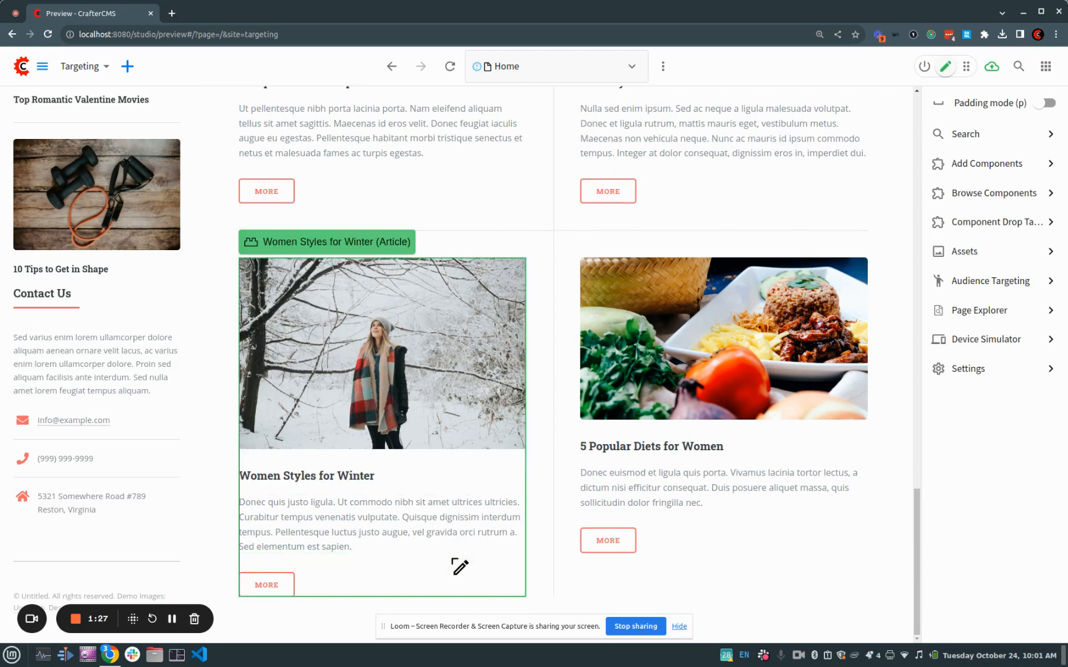
pyautogui.click(454, 562)
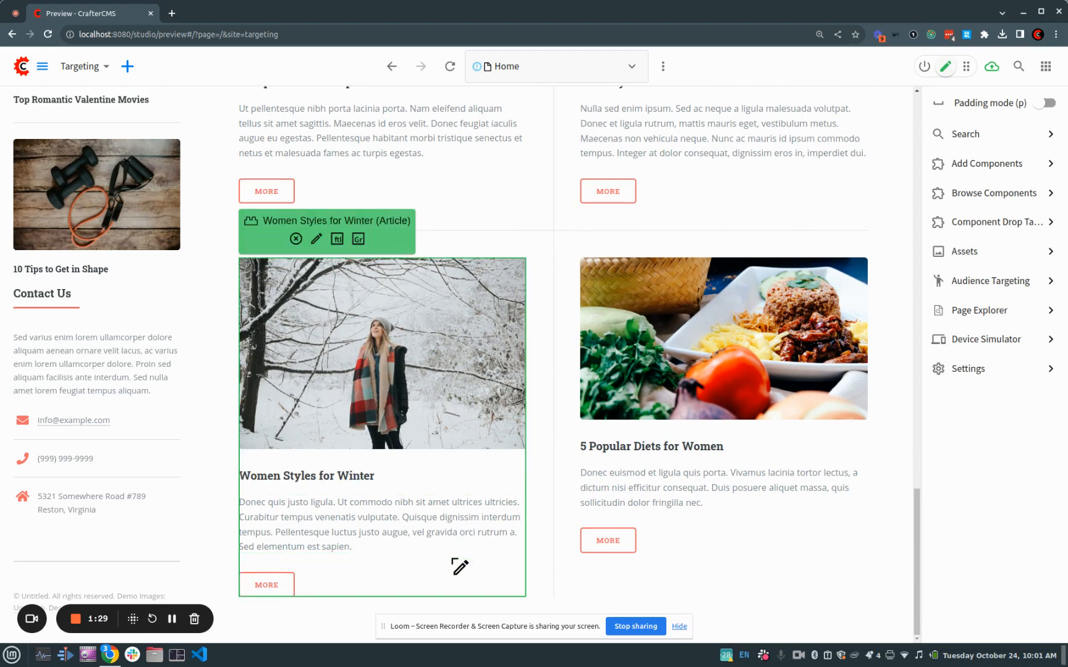
pyautogui.click(316, 240)
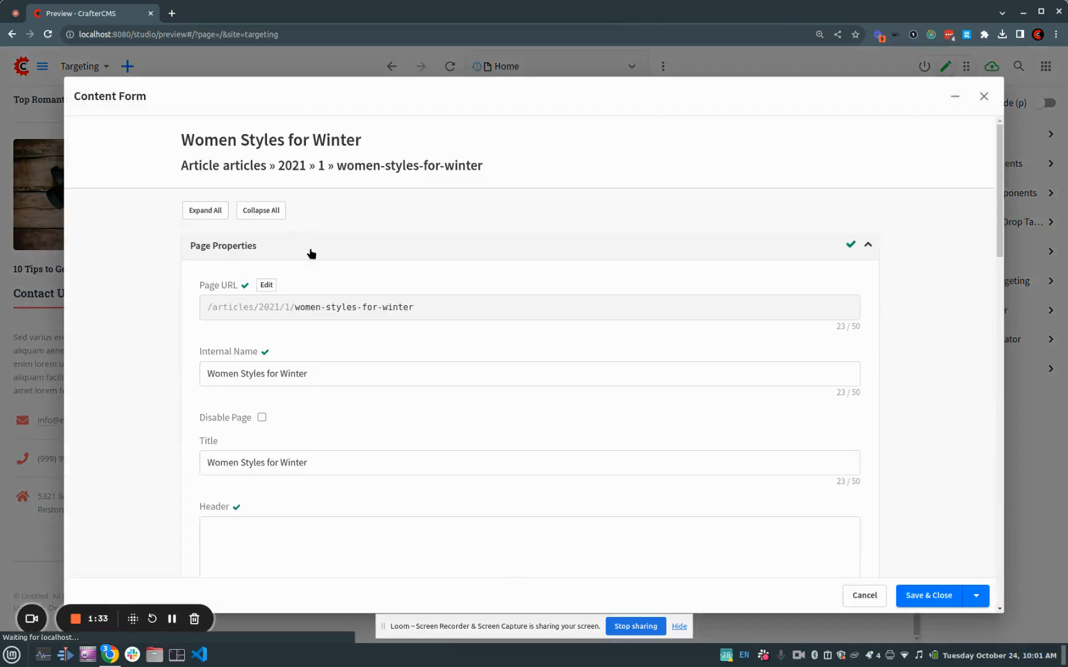
# Review the categories and segments in the article's metadata and close the form without changes
pyautogui.scroll(-5, 355, 336)
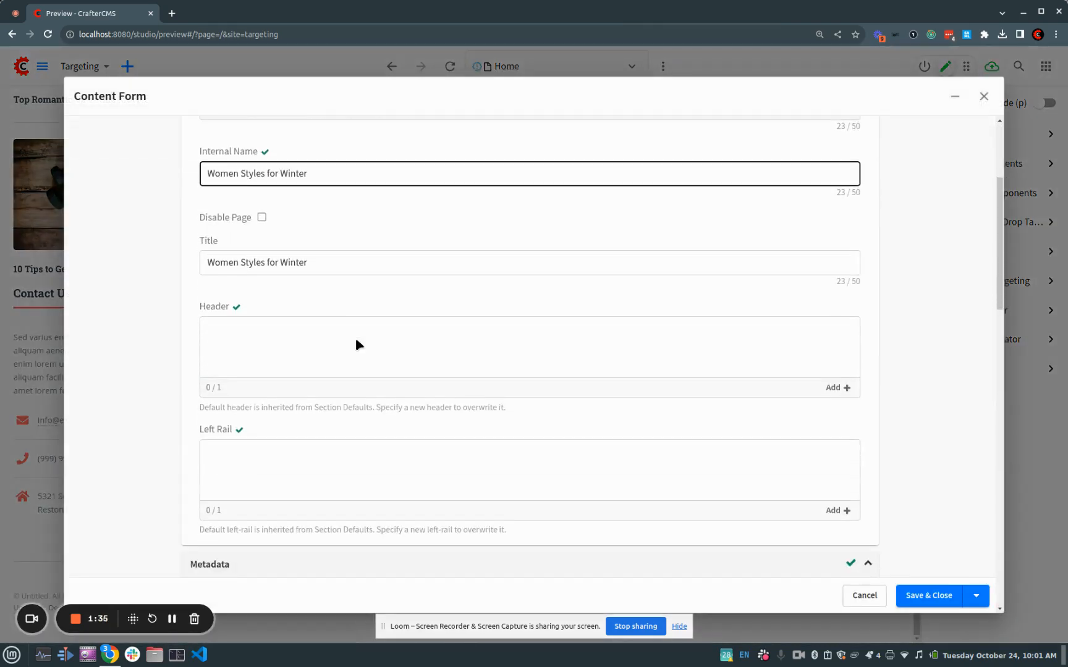
pyautogui.scroll(-5, 356, 340)
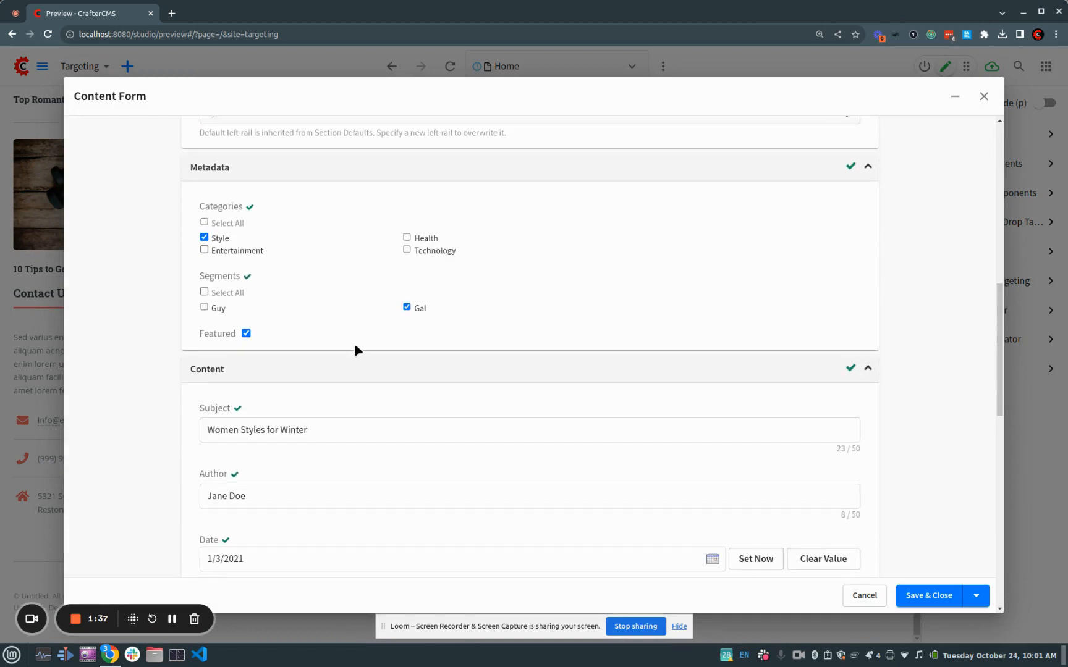
pyautogui.scroll(-1, 354, 343)
pyautogui.scroll(1, 351, 338)
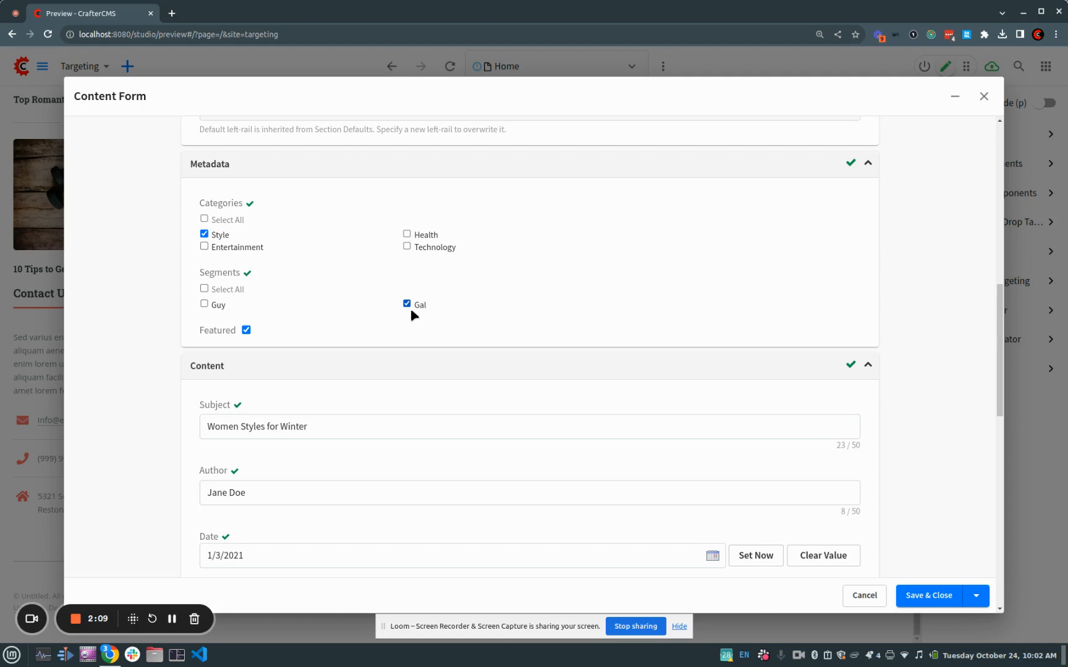
pyautogui.click(985, 96)
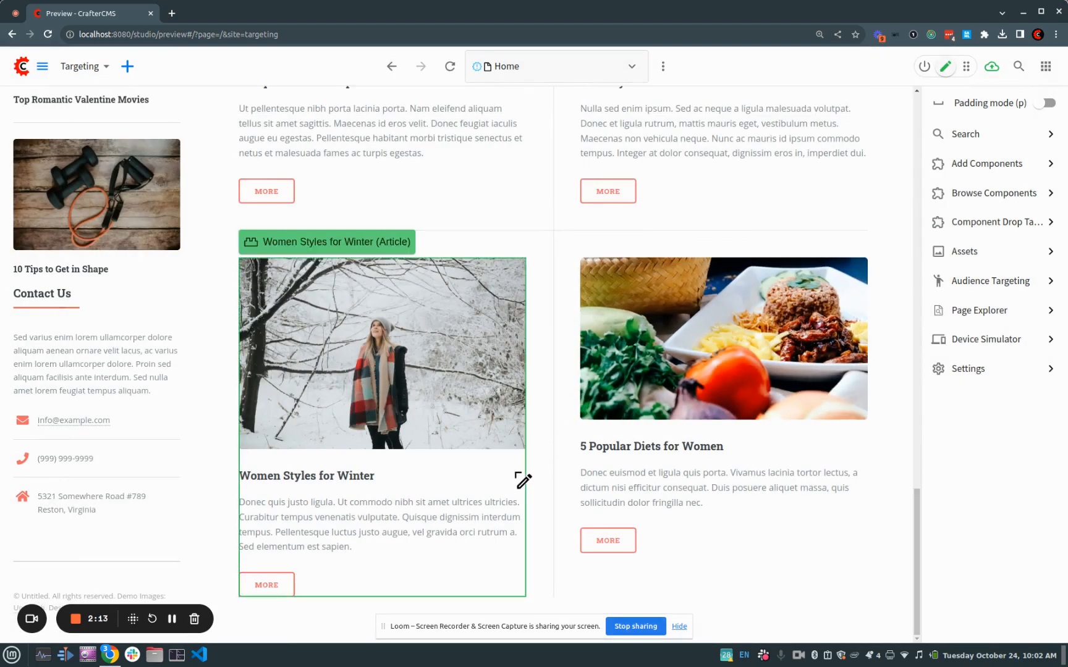
# Open the content form of the Men Styles For Winter article, check its metadata segments, and close it
pyautogui.scroll(3, 522, 480)
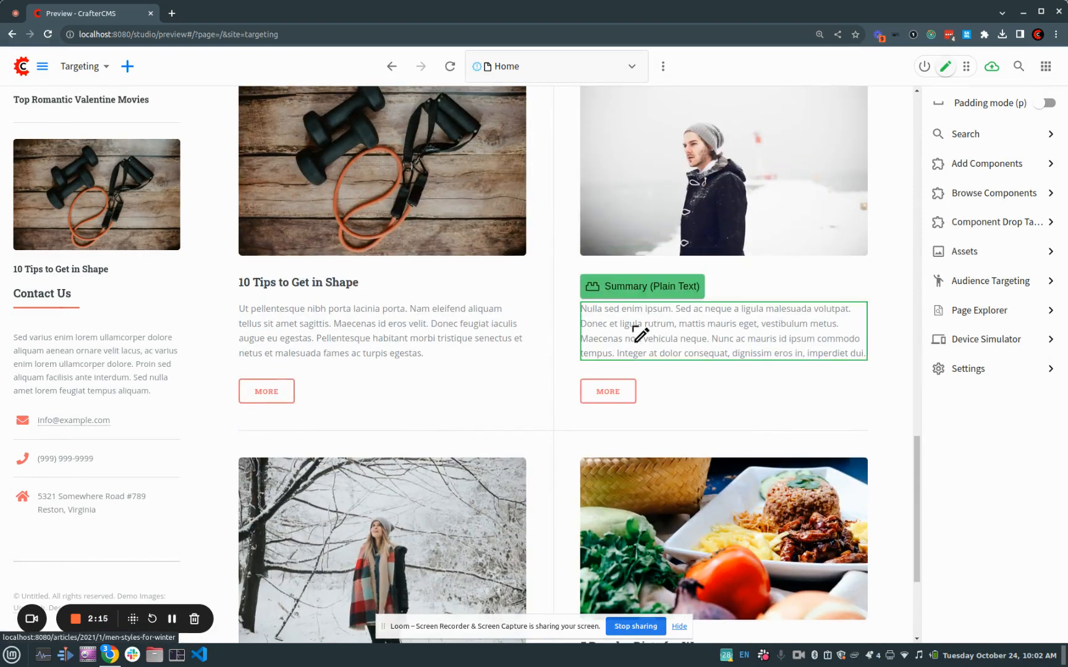
pyautogui.click(640, 387)
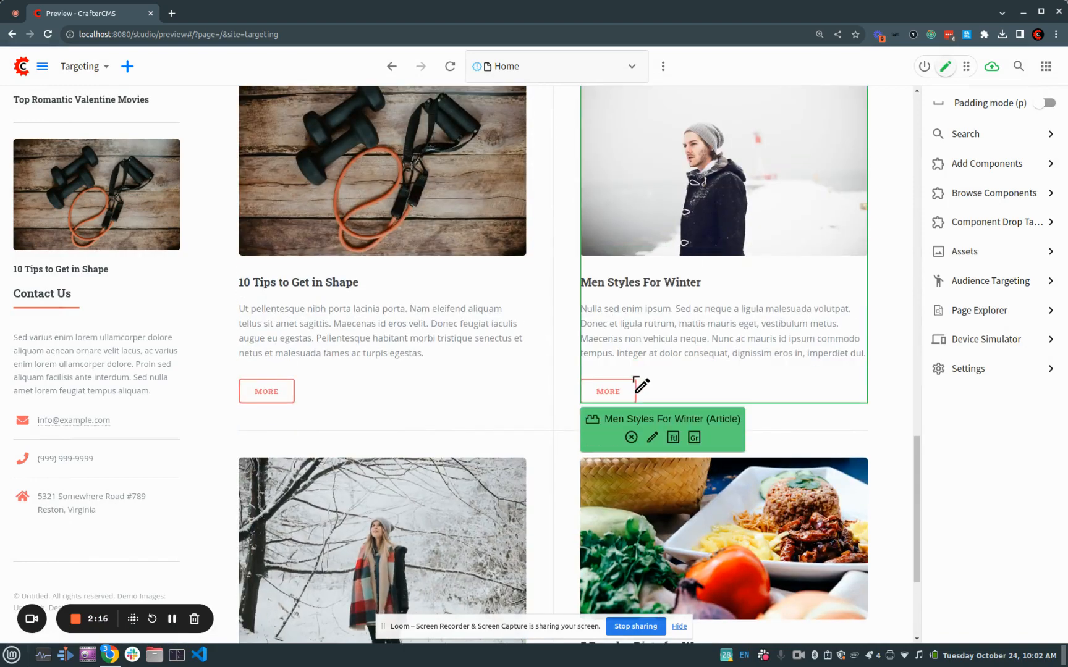
pyautogui.click(652, 437)
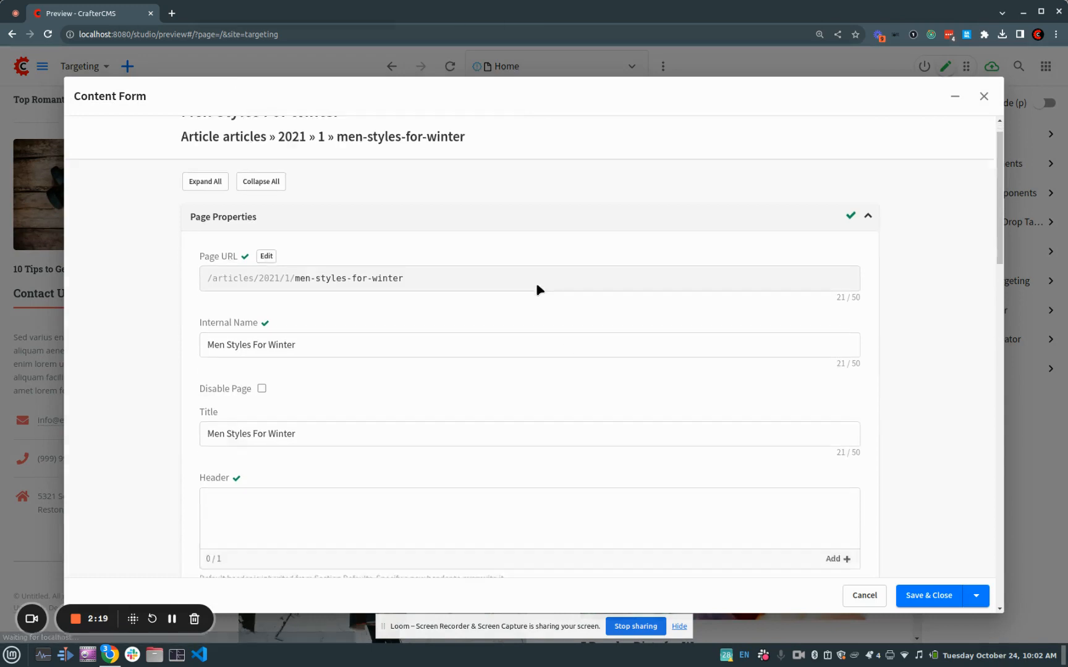
pyautogui.scroll(-10, 535, 283)
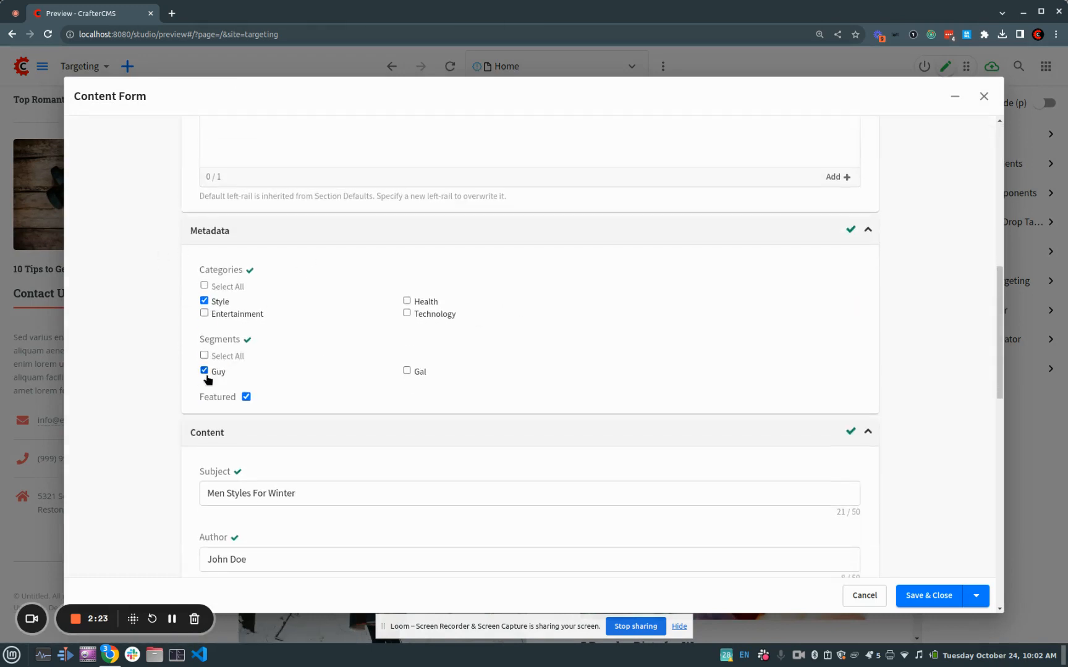
pyautogui.click(984, 100)
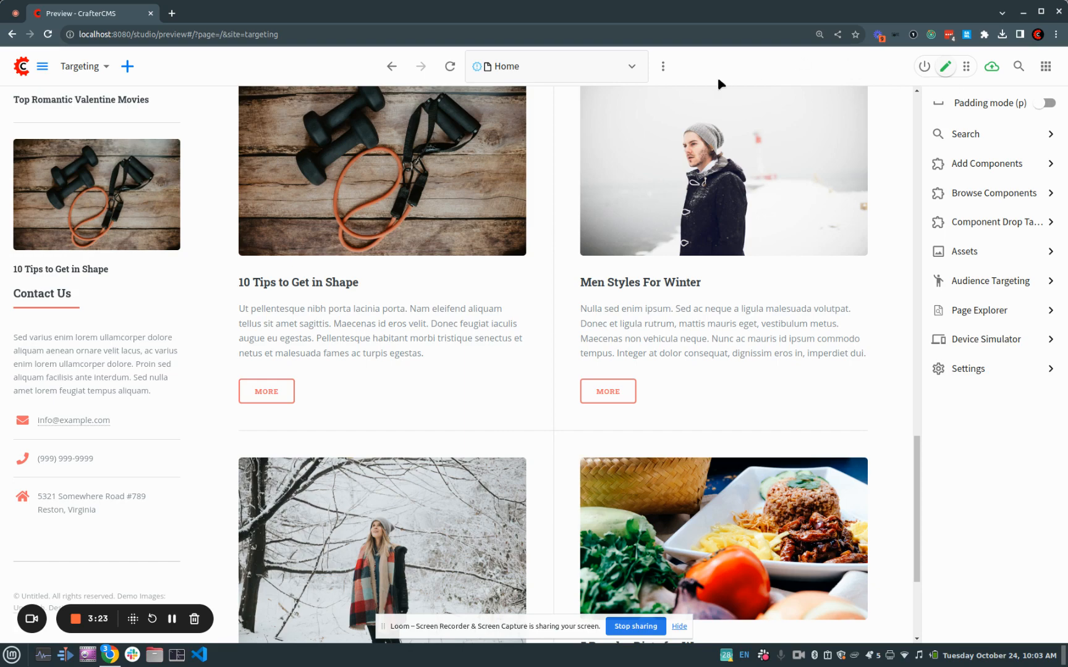
# Open the Home page's controller, examine the lines that get the segment and search the articles, and close it
pyautogui.click(662, 69)
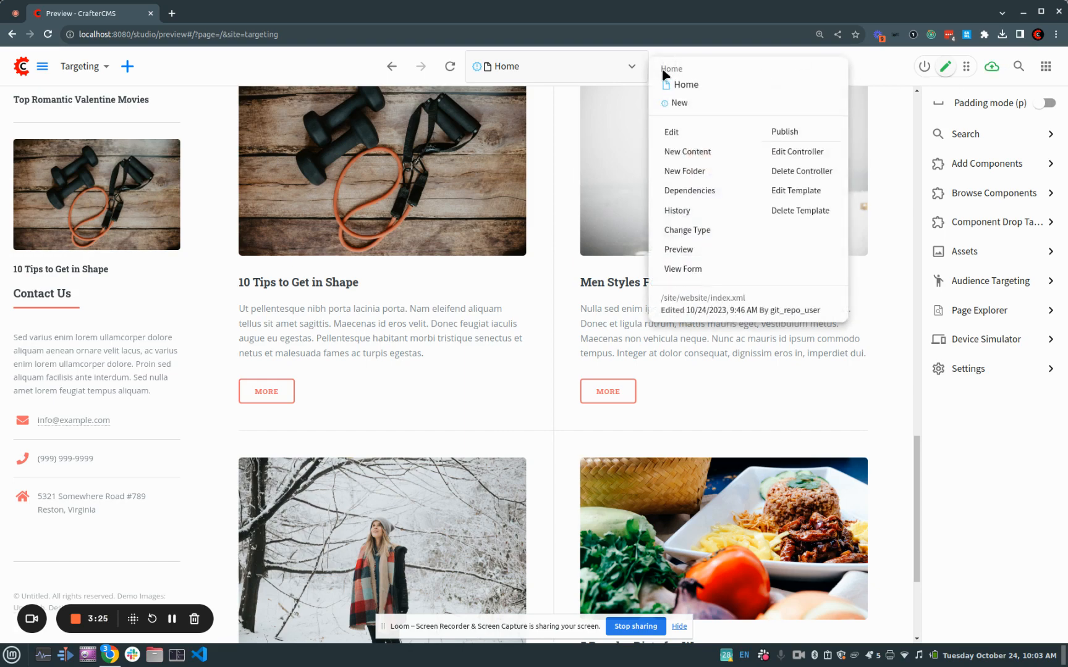
pyautogui.click(777, 151)
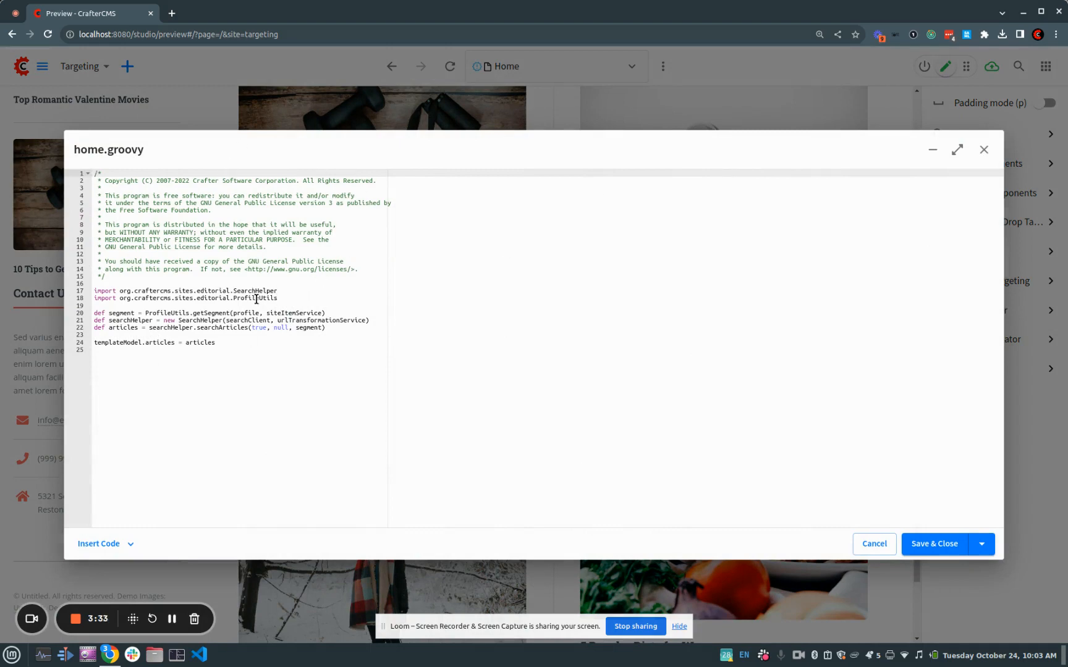
pyautogui.moveTo(328, 313); pyautogui.dragTo(79, 316)
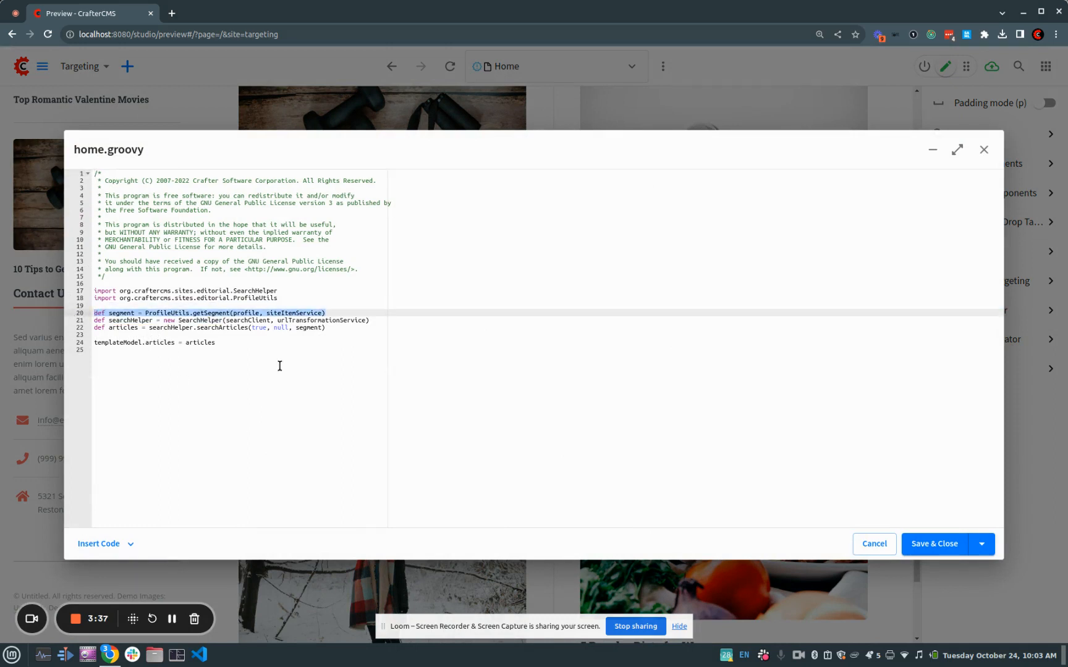
pyautogui.moveTo(334, 327); pyautogui.dragTo(89, 320)
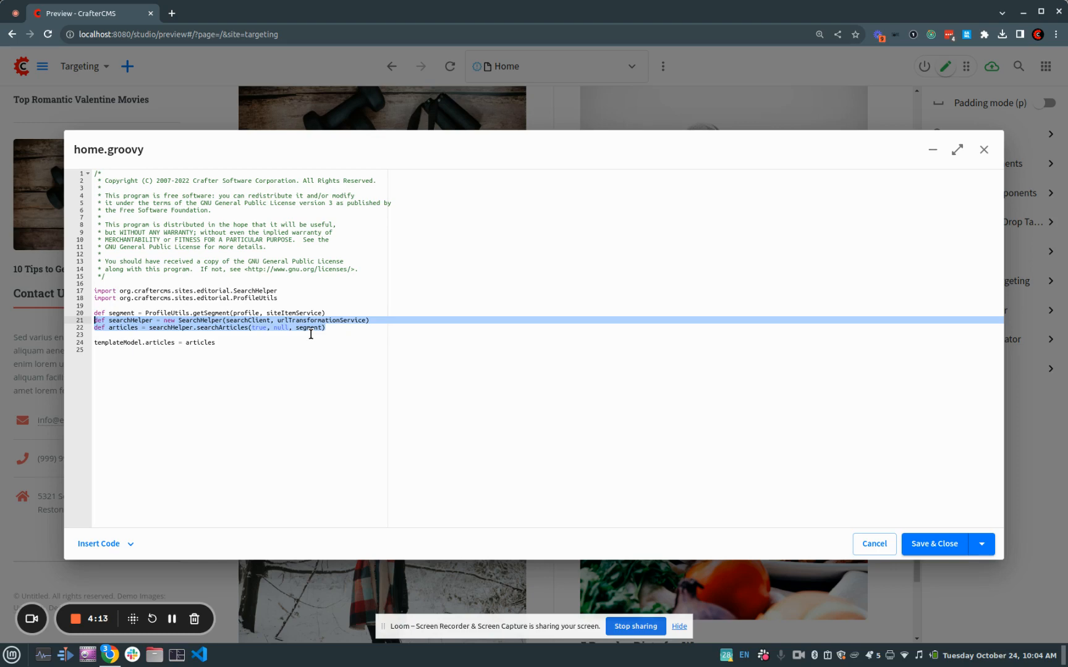
pyautogui.click(982, 152)
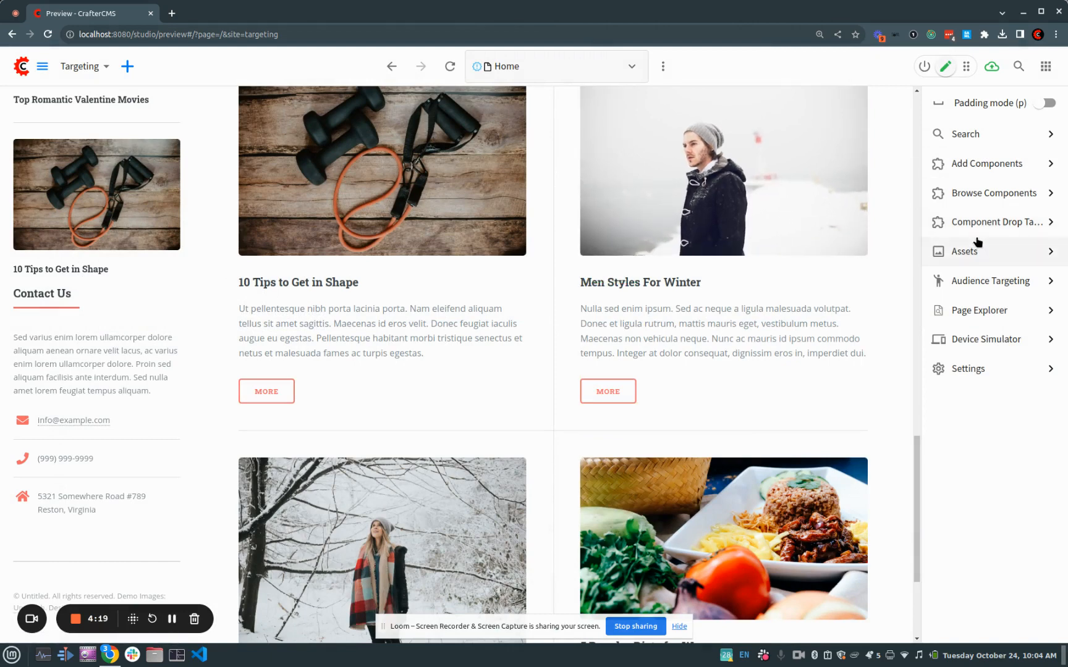
# In Audience Targeting, enter the visitor's first name and apply it to the home page preview
pyautogui.click(987, 281)
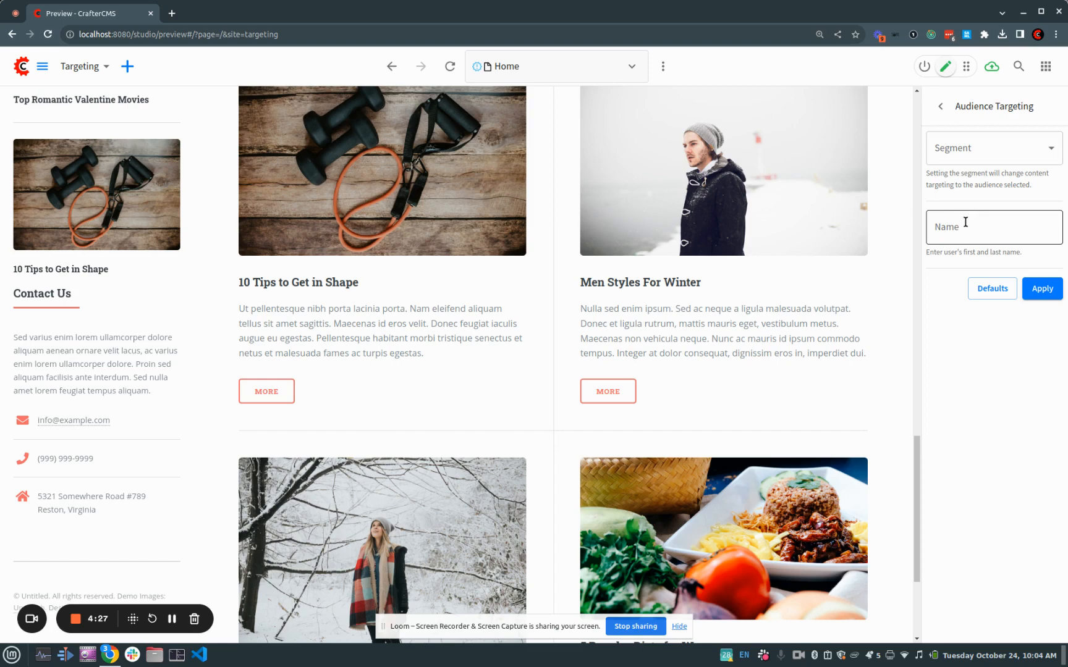
pyautogui.scroll(10, 470, 234)
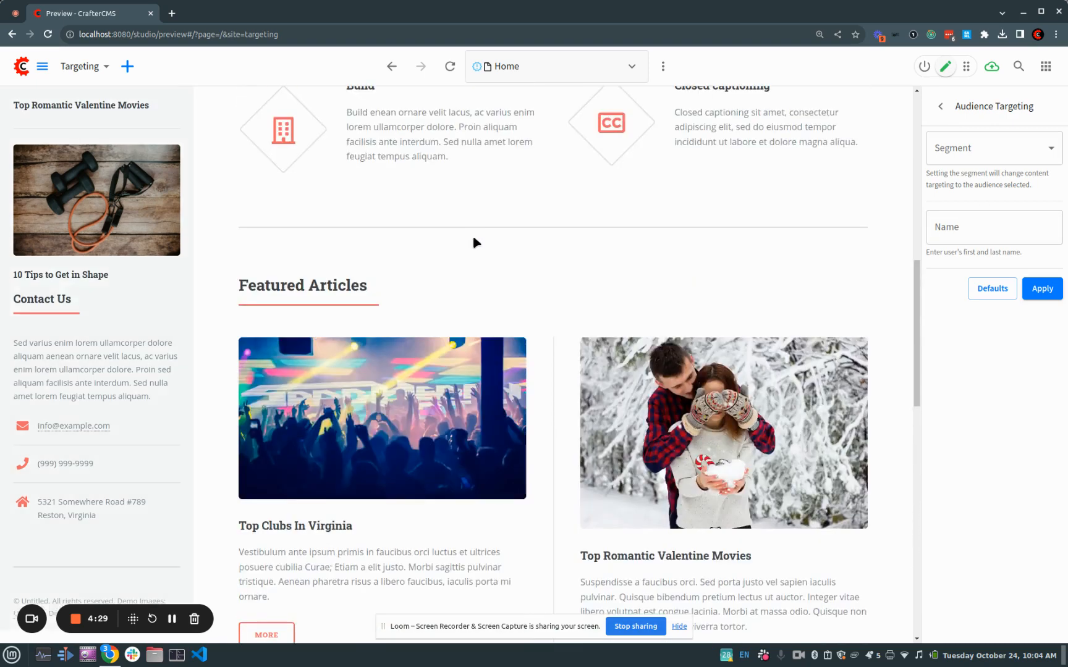
pyautogui.scroll(3, 467, 246)
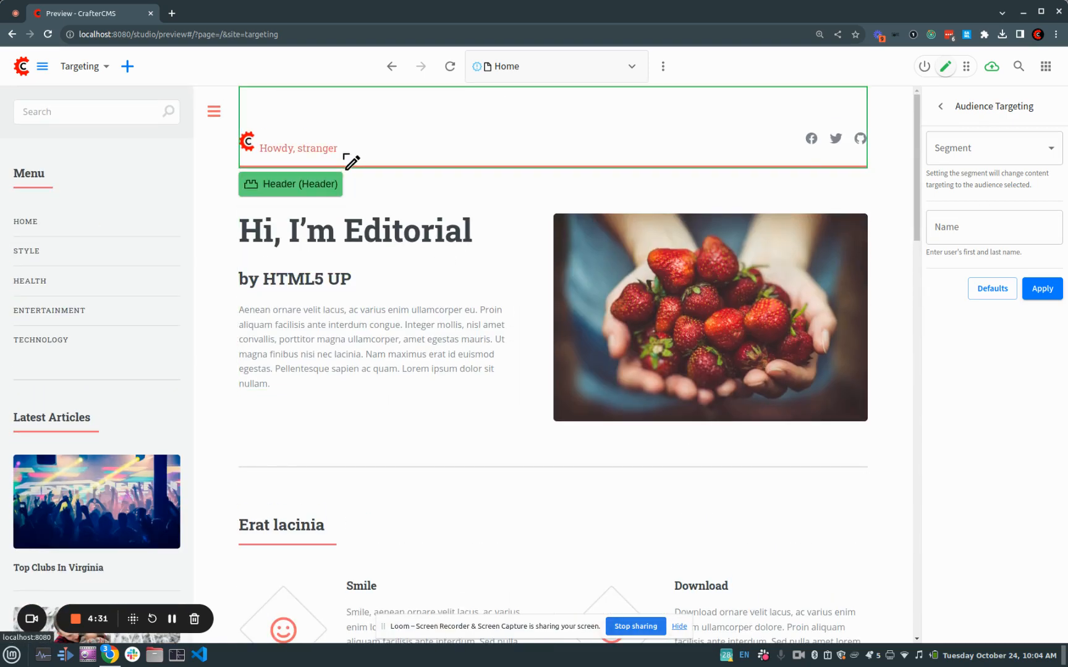
pyautogui.click(1002, 217)
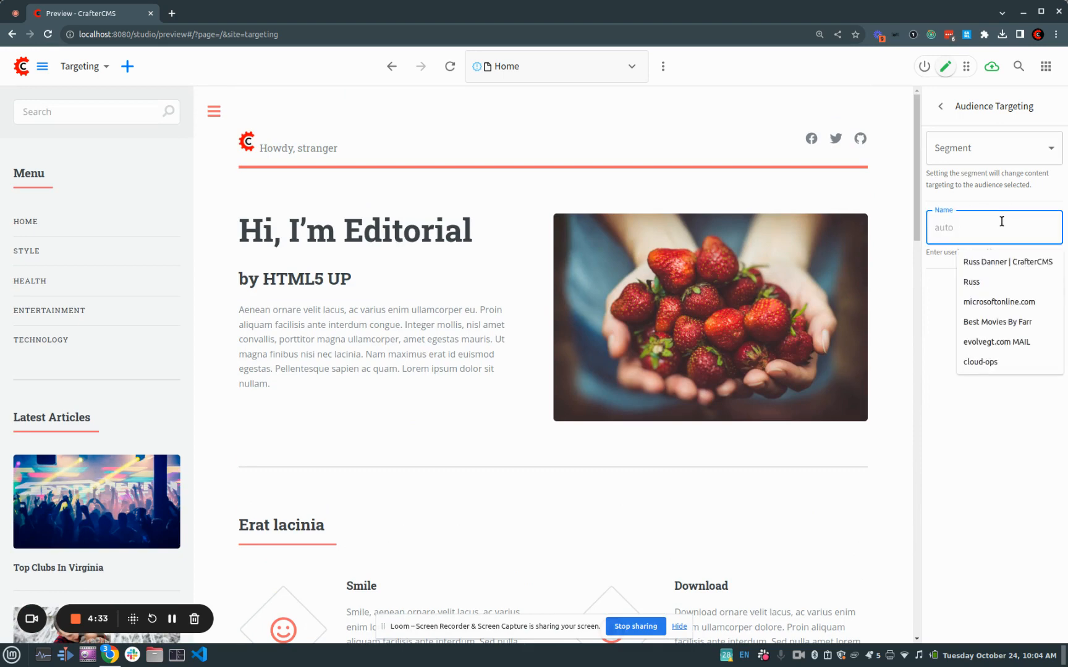
pyautogui.write('Russ')
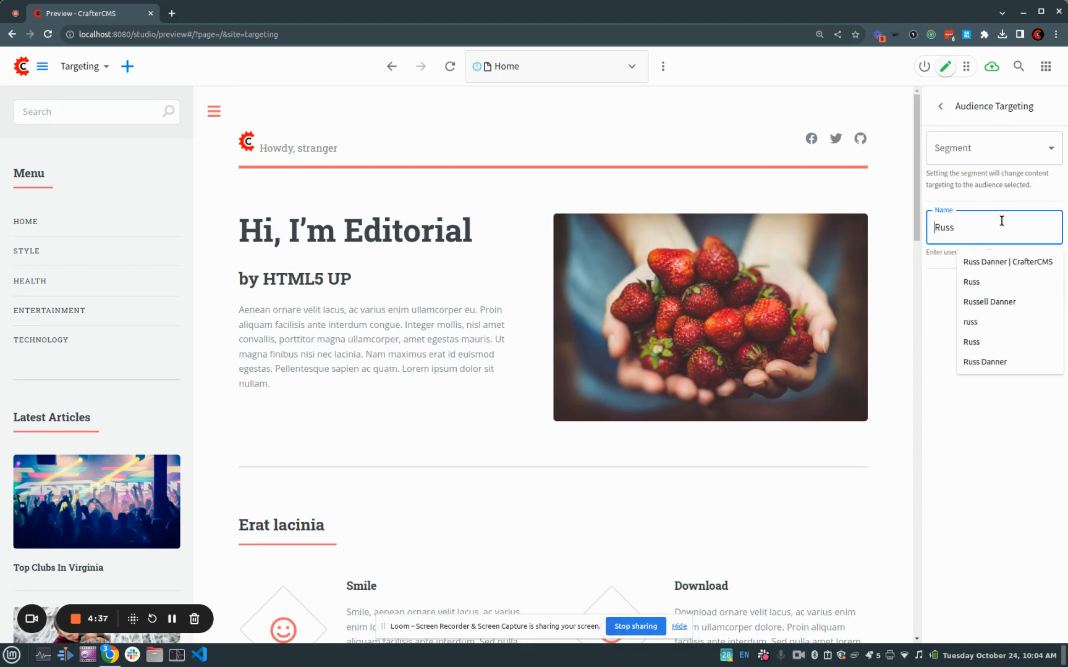
pyautogui.click(938, 300)
pyautogui.click(1041, 296)
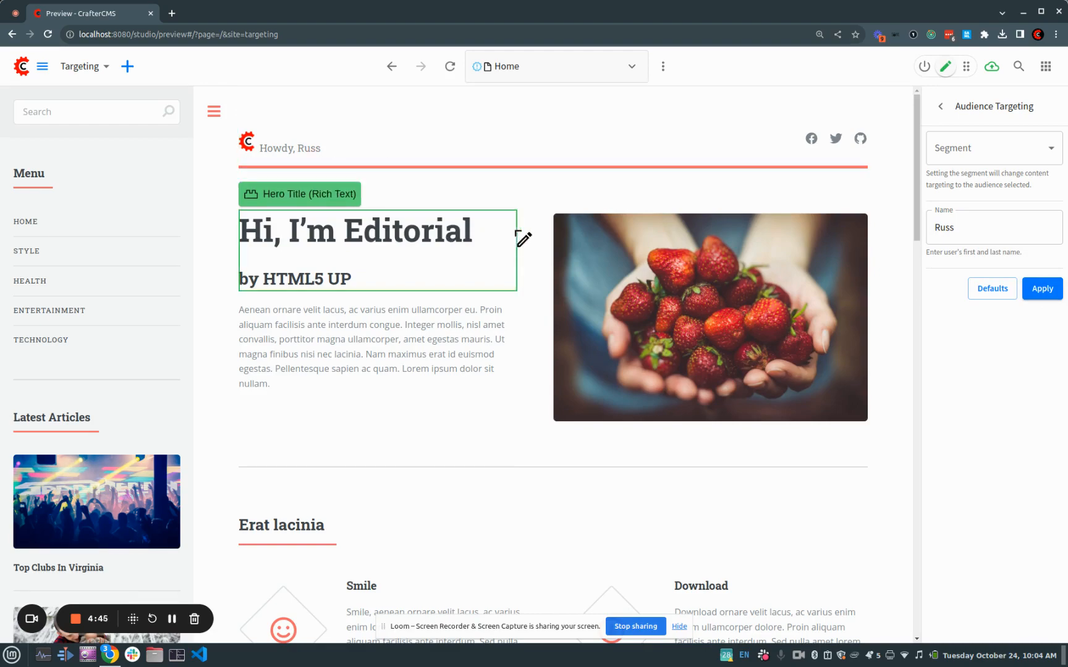
# Set the audience segment to Guy and apply it to the featured articles in the preview
pyautogui.scroll(-10, 500, 335)
pyautogui.scroll(-5, 500, 357)
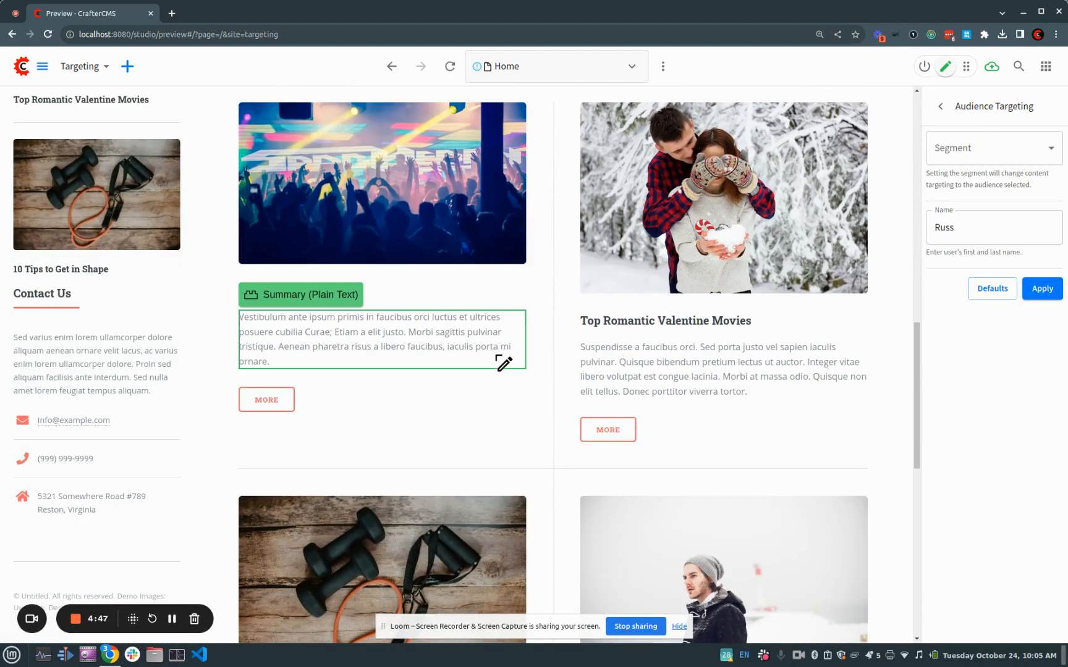
pyautogui.scroll(-2, 884, 247)
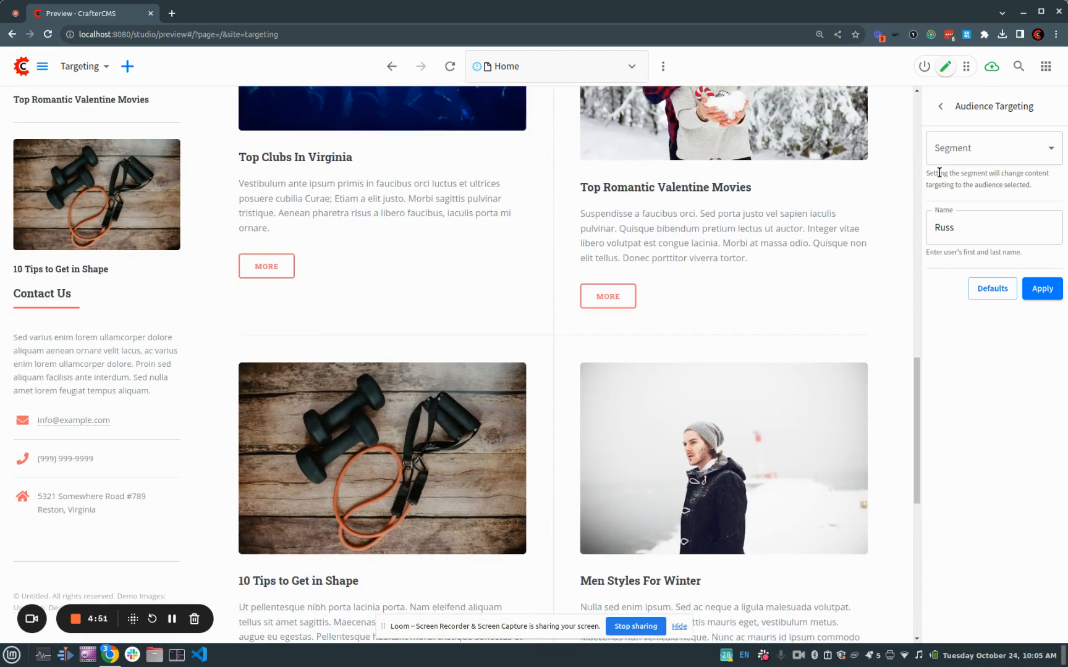
pyautogui.scroll(-6, 862, 237)
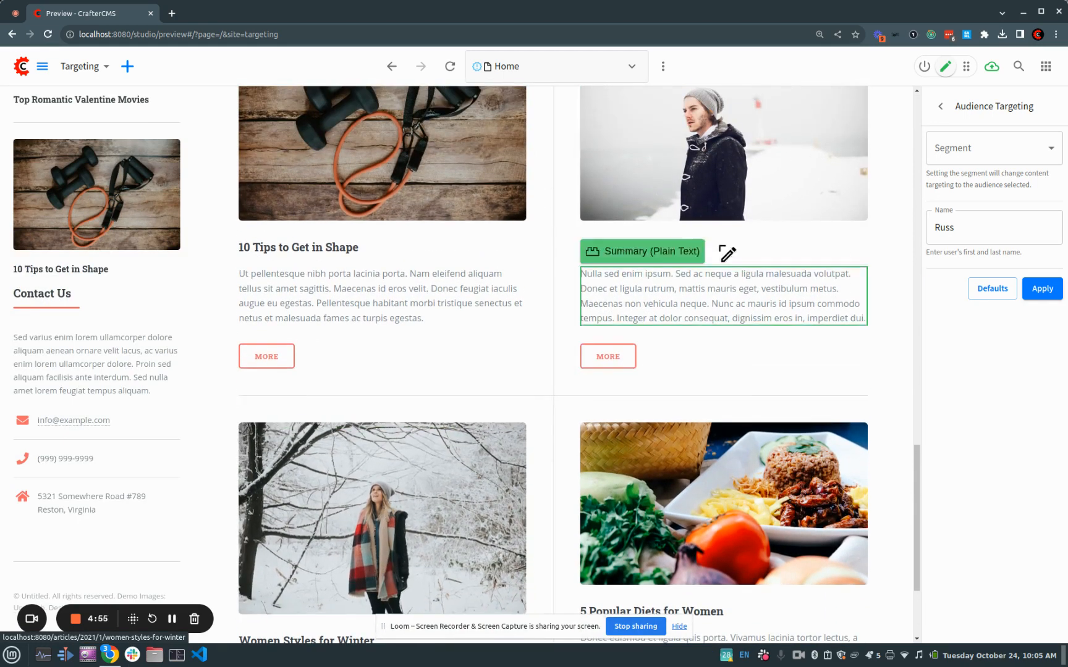
pyautogui.click(978, 162)
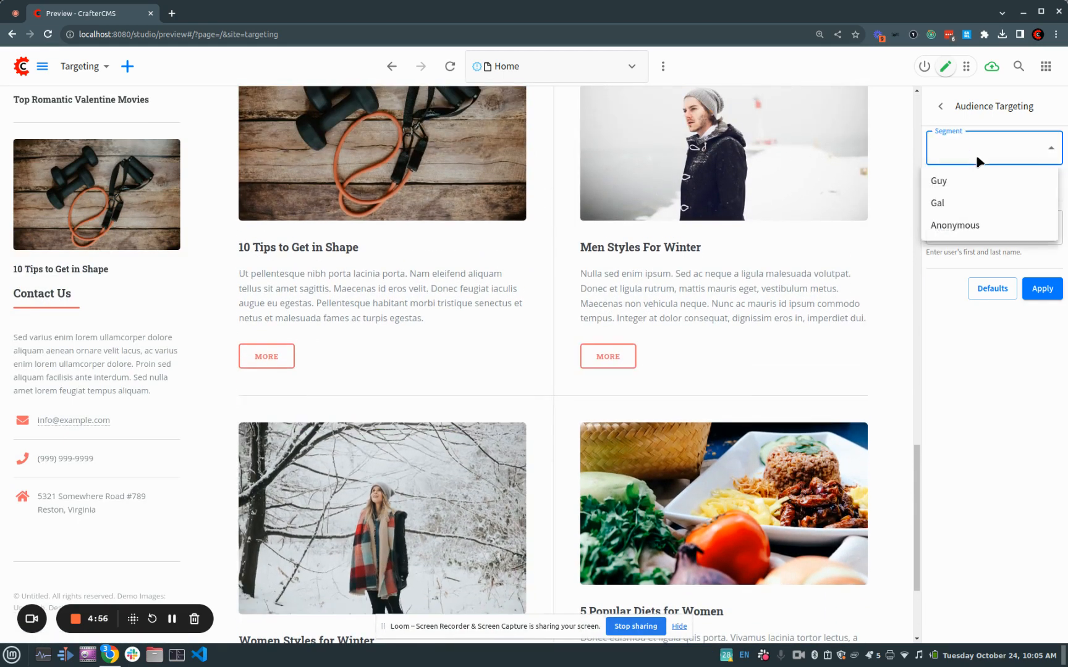
pyautogui.click(950, 182)
pyautogui.click(1041, 288)
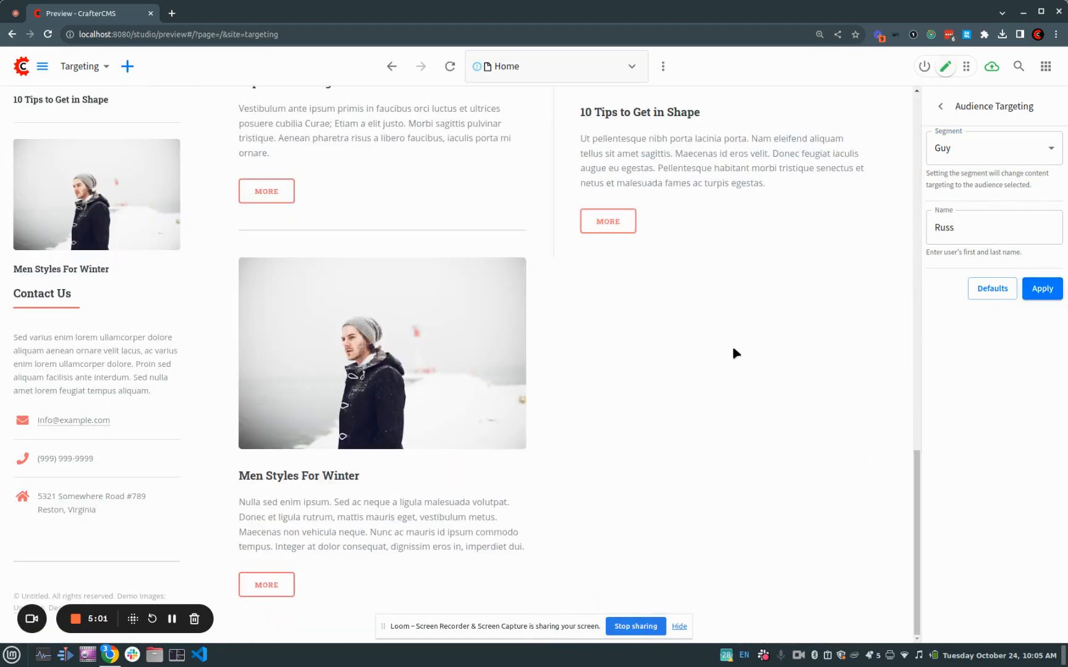
# Review the featured articles for the current segment, switch the audience segment to Gal, and apply it
pyautogui.scroll(5, 734, 353)
pyautogui.scroll(-5, 755, 371)
pyautogui.click(940, 155)
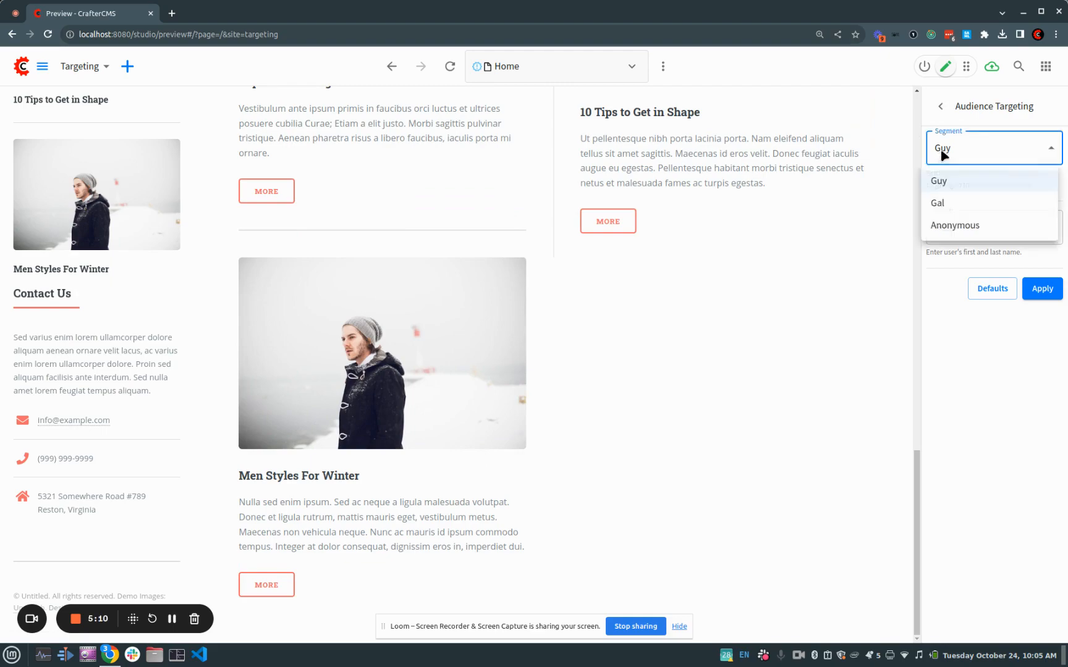
pyautogui.click(937, 203)
pyautogui.click(1041, 291)
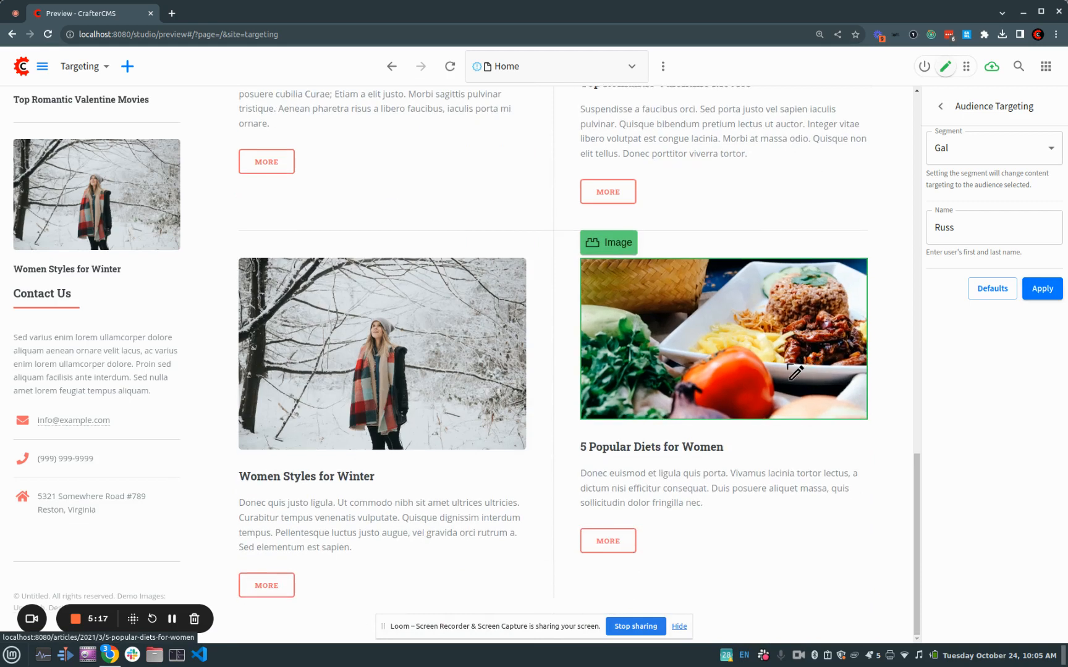
pyautogui.click(988, 146)
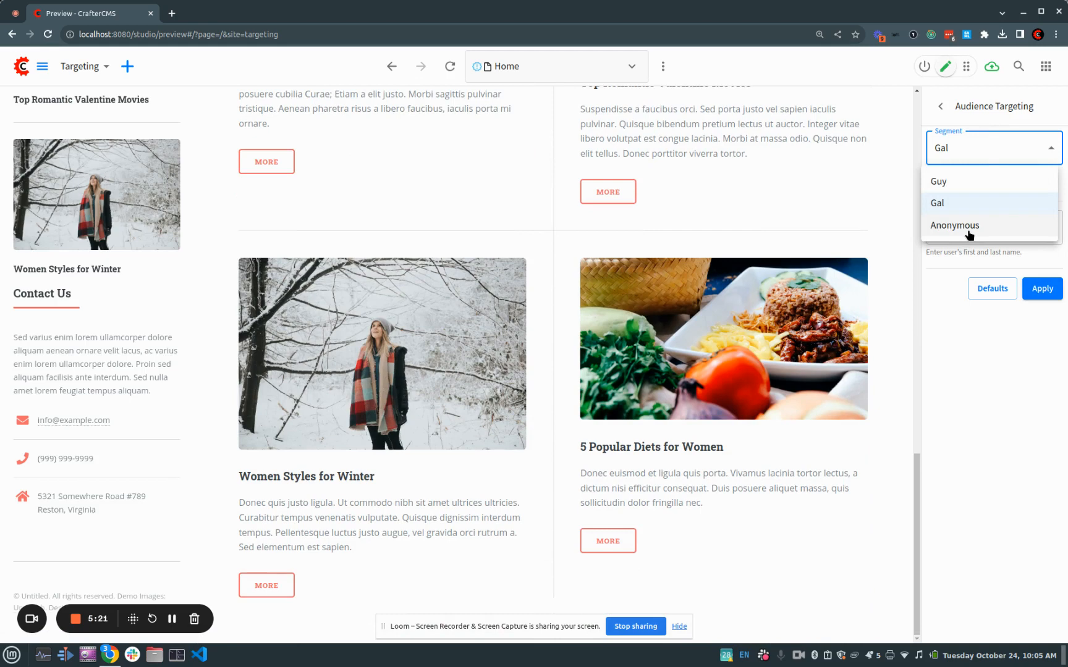
pyautogui.click(959, 322)
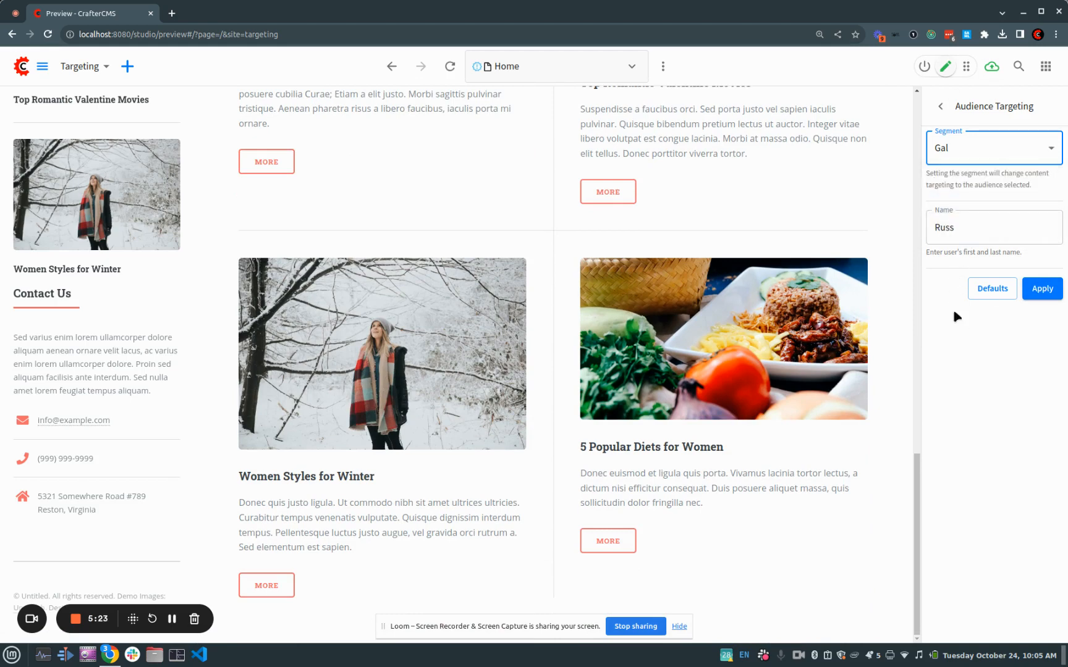